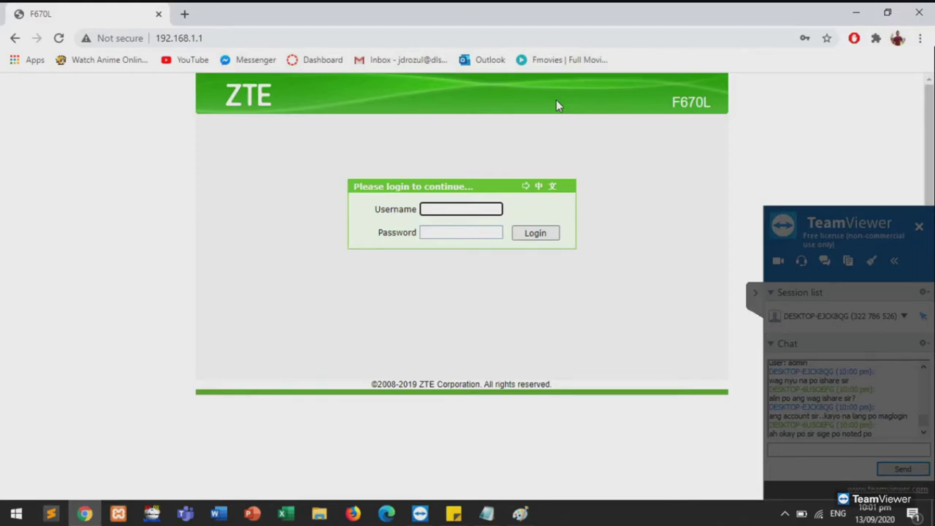
# Log in to the router with the saved admin username and its stored password.
pyautogui.click(462, 204)
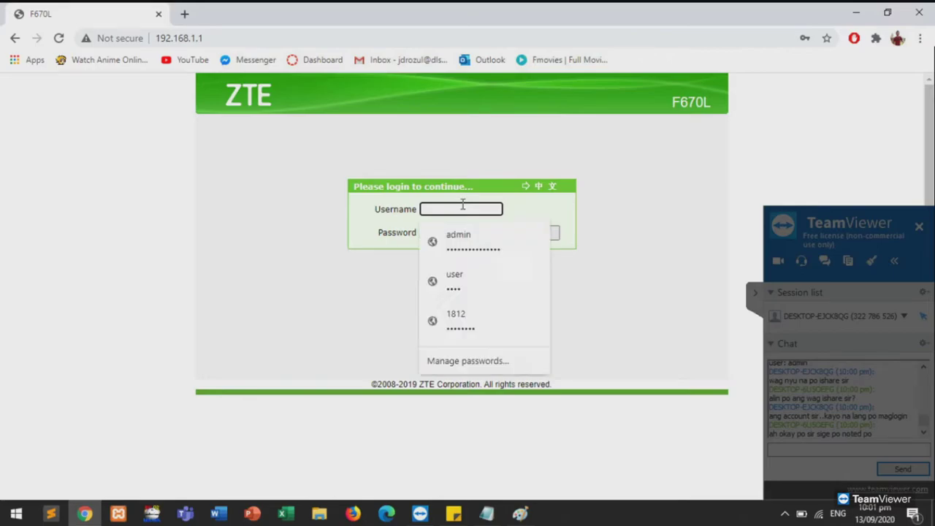
pyautogui.click(460, 242)
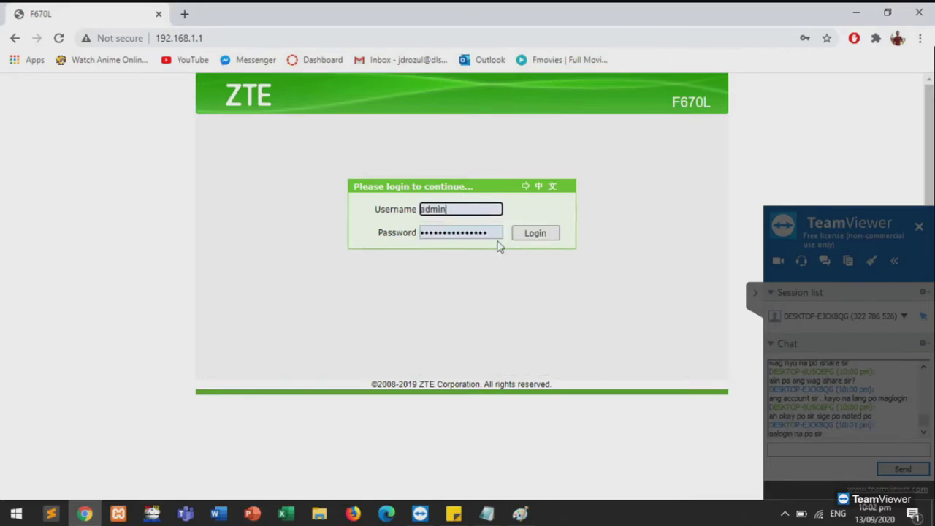
pyautogui.click(533, 232)
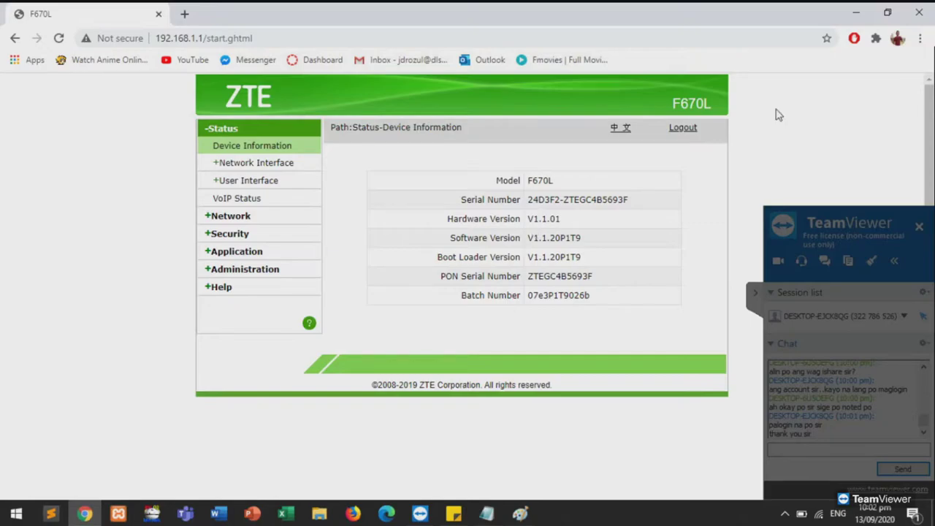
# Check the router's DHCP start and end IP addresses in the network's LAN settings.
pyautogui.click(208, 219)
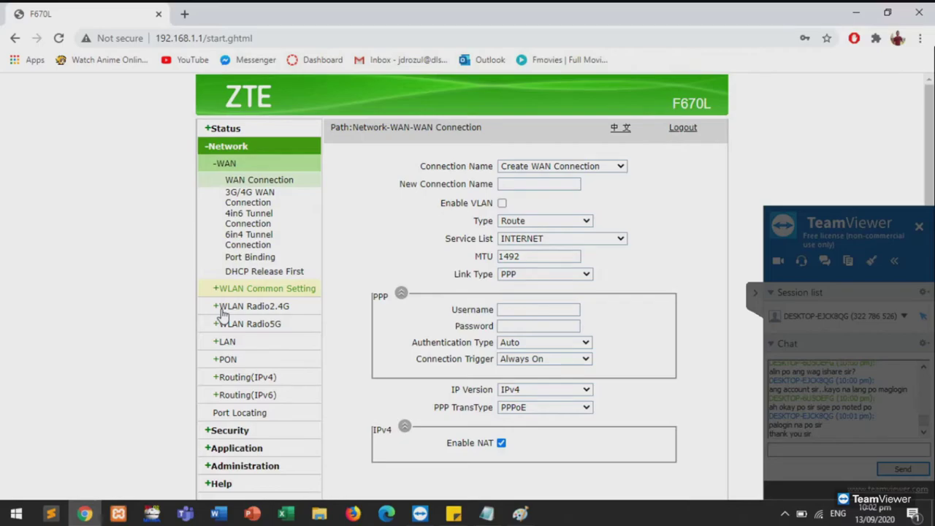
pyautogui.click(225, 343)
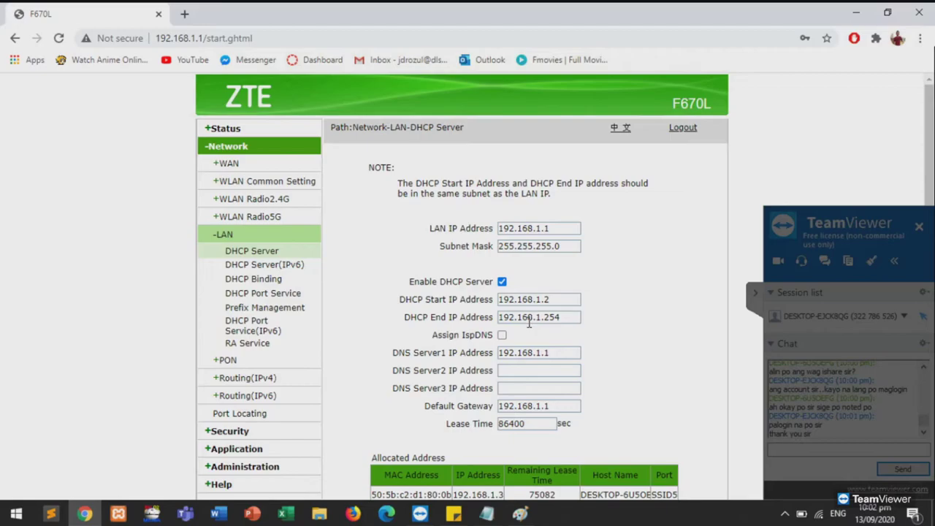
# In the security IP filter settings, enable a new rule and set its protocol to TCP AND UDP.
pyautogui.click(216, 434)
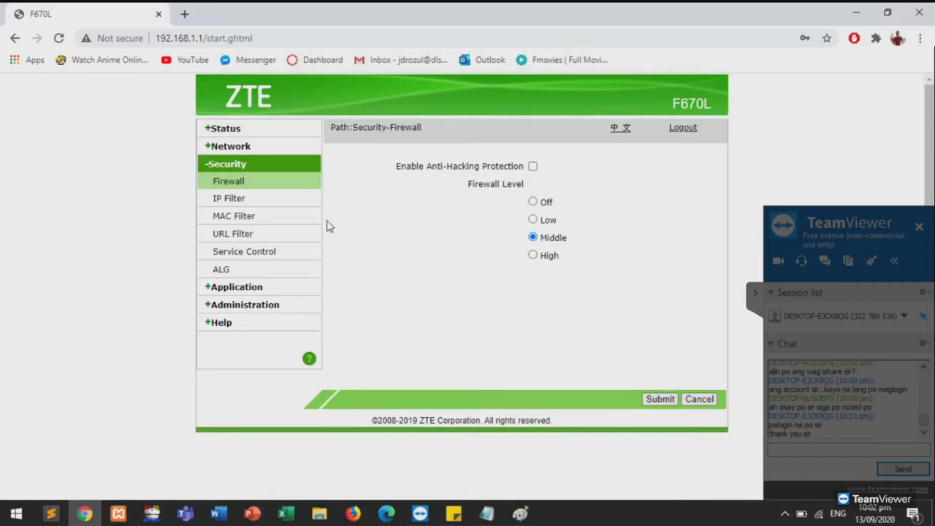
pyautogui.click(234, 199)
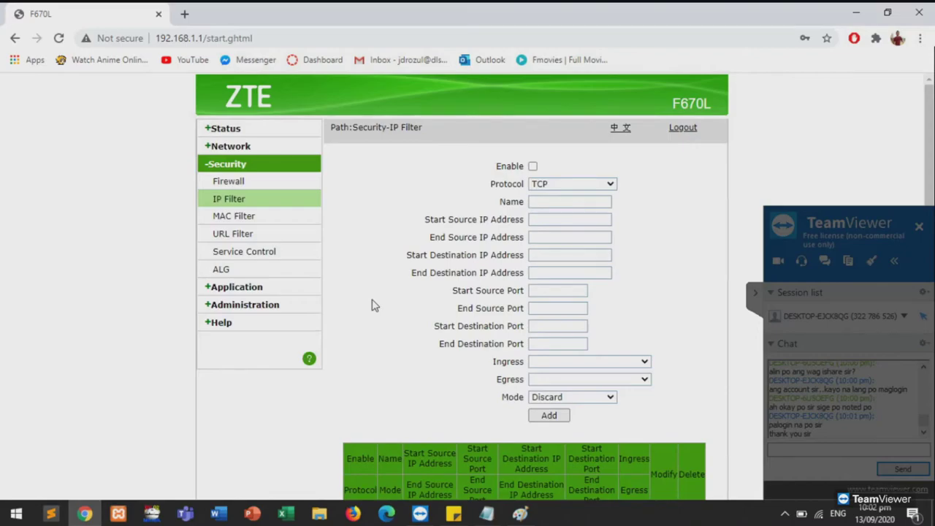
pyautogui.click(533, 167)
pyautogui.scroll(-2, 723, 183)
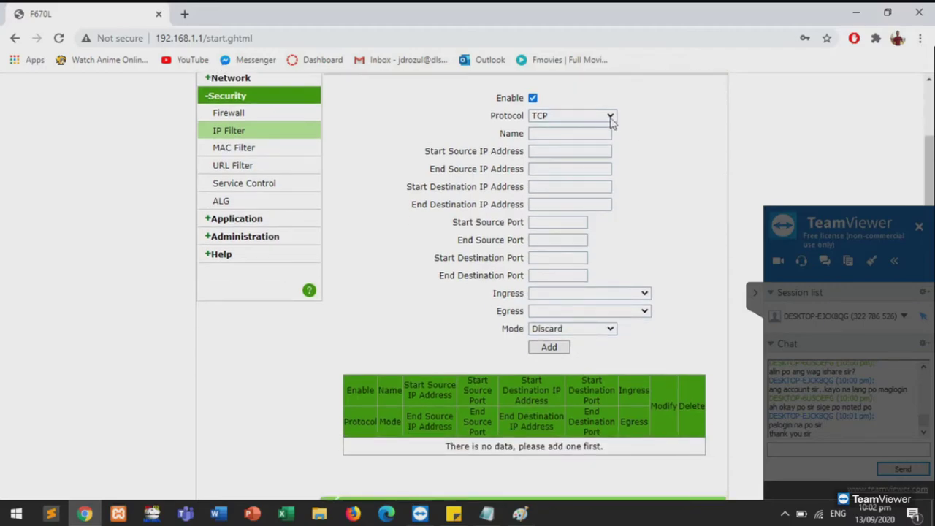
pyautogui.click(605, 118)
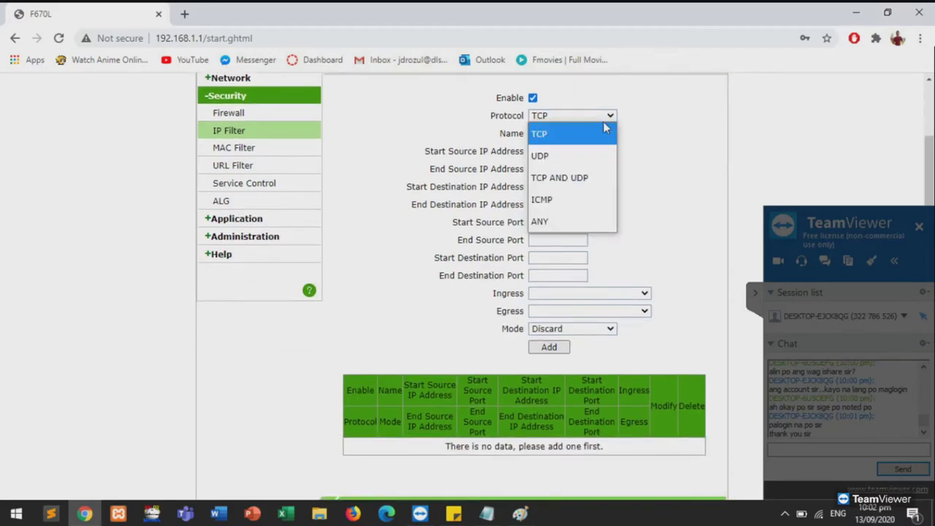
pyautogui.click(597, 178)
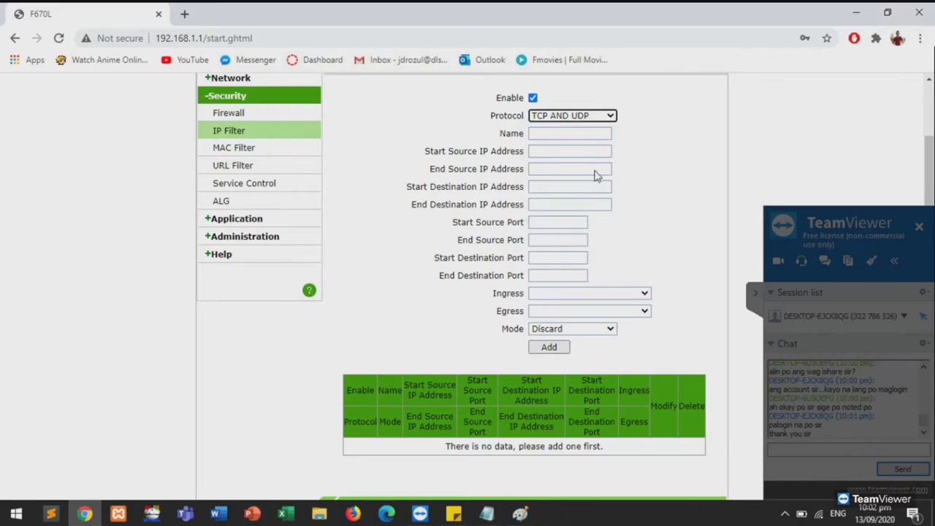
# Name the new IP filter rule ML Block.
pyautogui.click(584, 134)
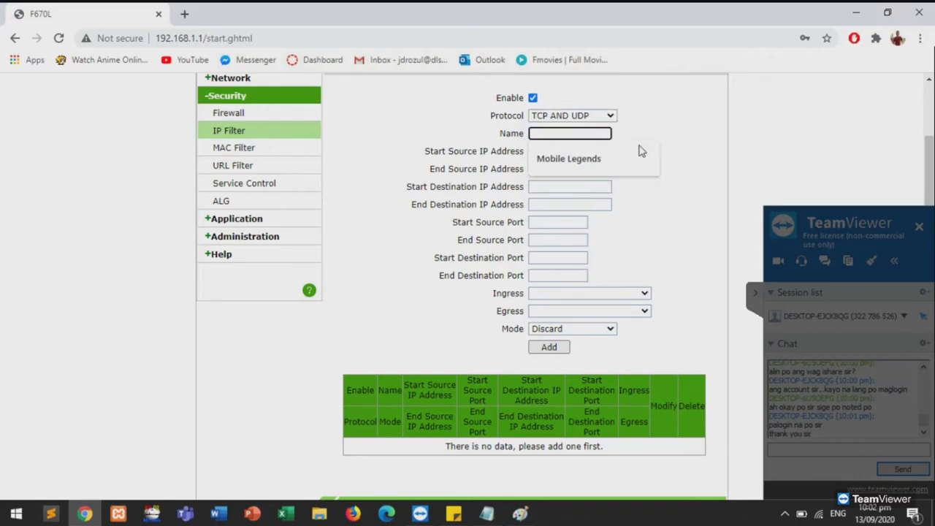
pyautogui.click(627, 152)
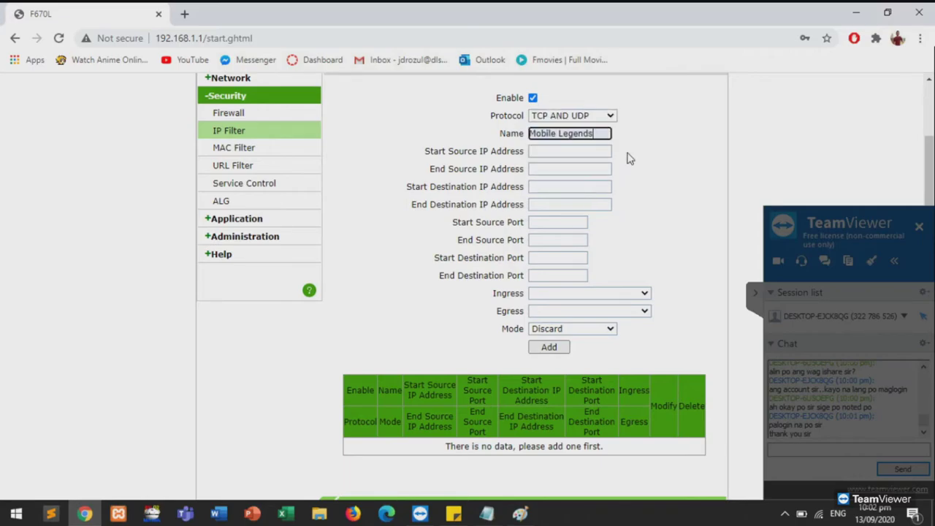
pyautogui.press('BackSpace')
pyautogui.press('BackSpace')
pyautogui.press('BackSpace')
pyautogui.press('BackSpace')
pyautogui.press('BackSpace')
pyautogui.press('BackSpace')
pyautogui.press('BackSpace')
pyautogui.press('BackSpace')
pyautogui.press('BackSpace')
pyautogui.press('BackSpace')
pyautogui.press('BackSpace')
pyautogui.press('BackSpace')
pyautogui.press('BackSpace')
pyautogui.press('BackSpace')
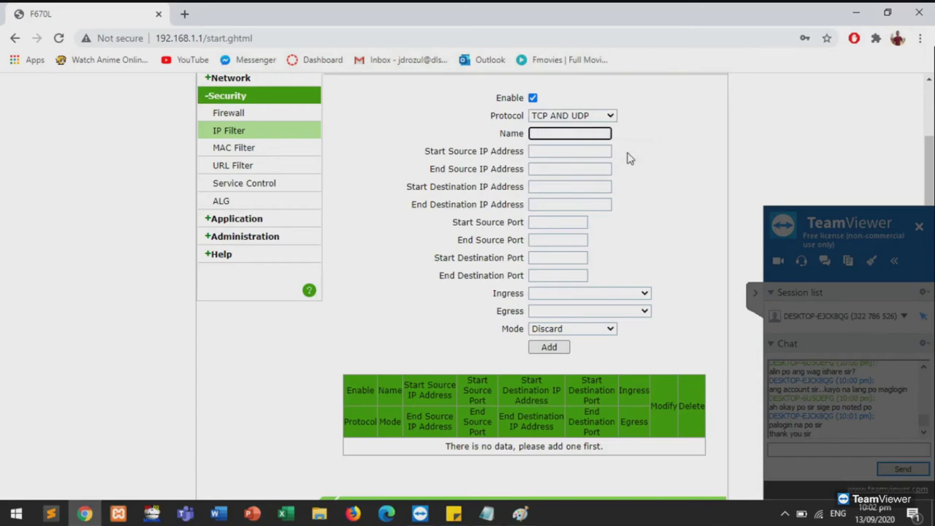
pyautogui.write('ML Block')
# Set the rule's source IP address range from 192.168.1.2 to 192.168.1.254.
pyautogui.click(595, 150)
pyautogui.write('192')
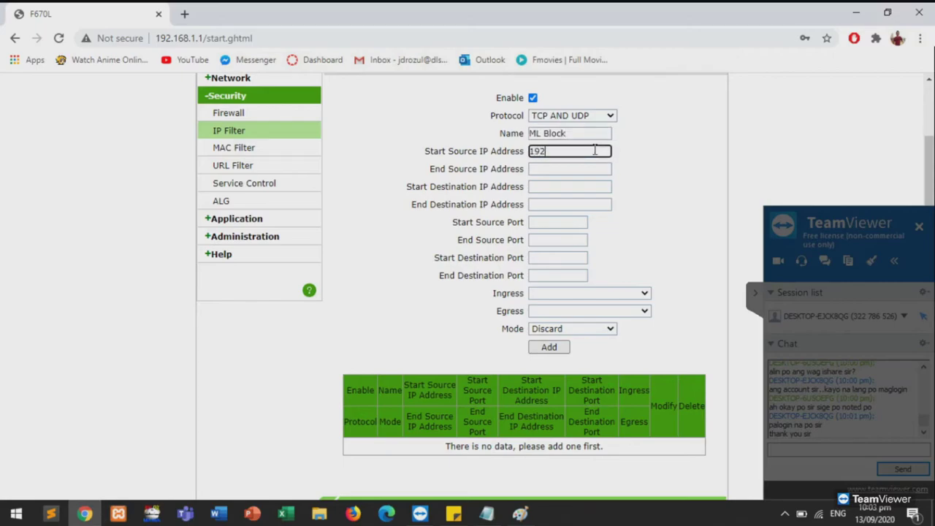
pyautogui.write('.168.1.2')
pyautogui.press('Tab')
pyautogui.write('192.')
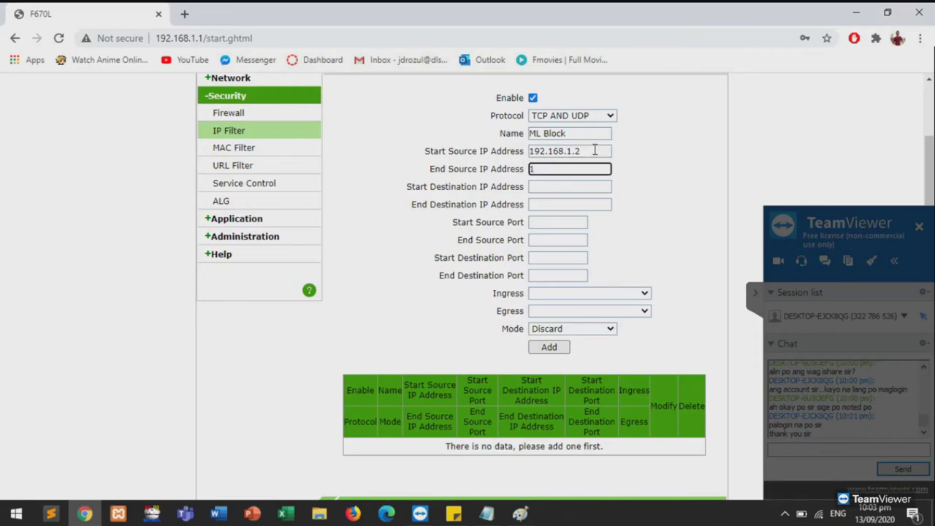
pyautogui.write('168.1.254')
# Set the rule's destination port range from 30000 to 30999, add the rule and check it in the filter list.
pyautogui.press('Tab')
pyautogui.press('Tab')
pyautogui.press('Tab')
pyautogui.press('Tab')
pyautogui.press('Tab')
pyautogui.write('30')
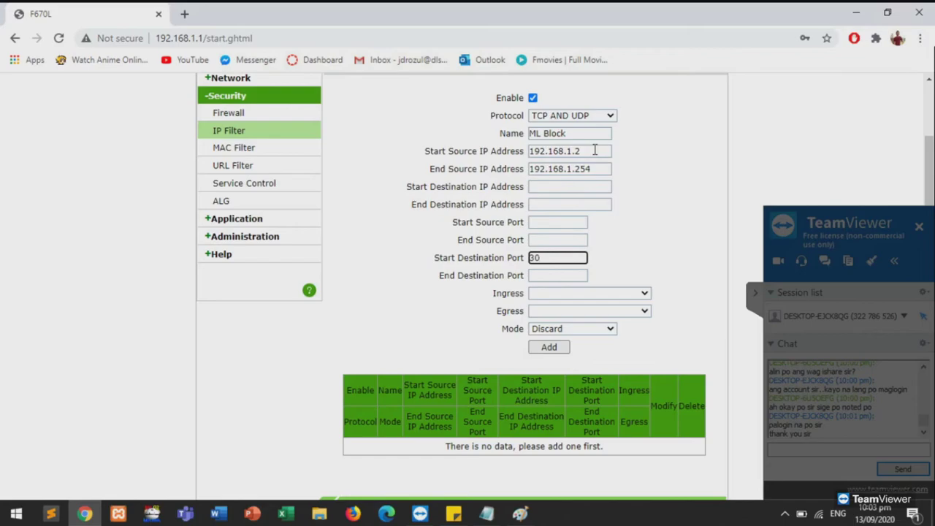
pyautogui.write('000')
pyautogui.press('Tab')
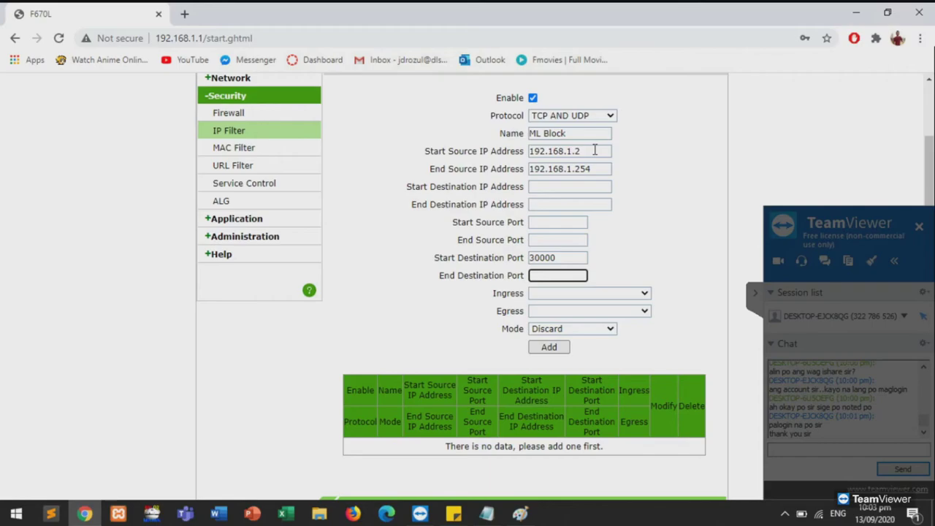
pyautogui.write('30999')
pyautogui.click(549, 348)
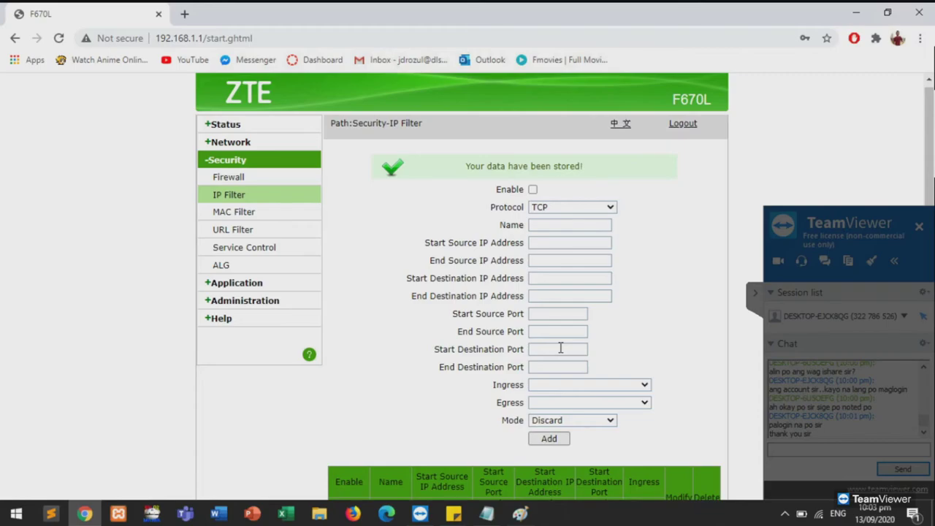
pyautogui.scroll(-3, 560, 349)
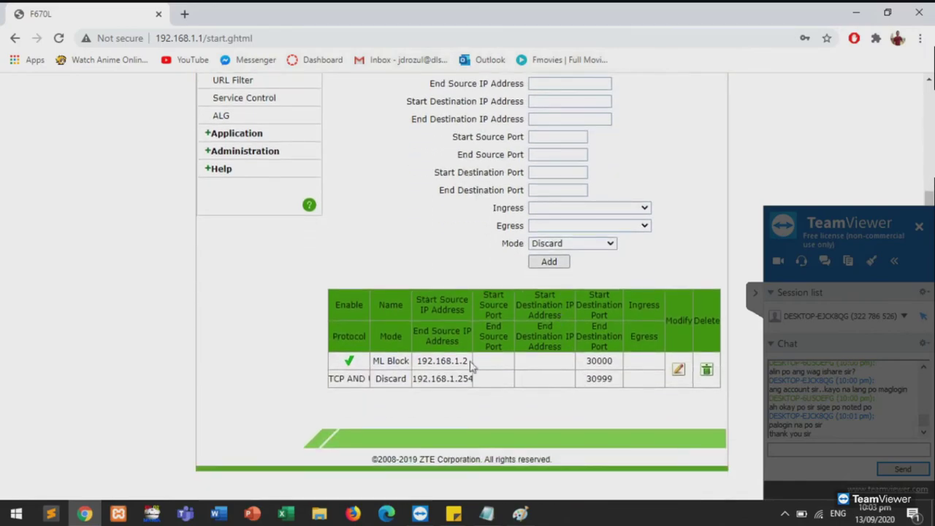